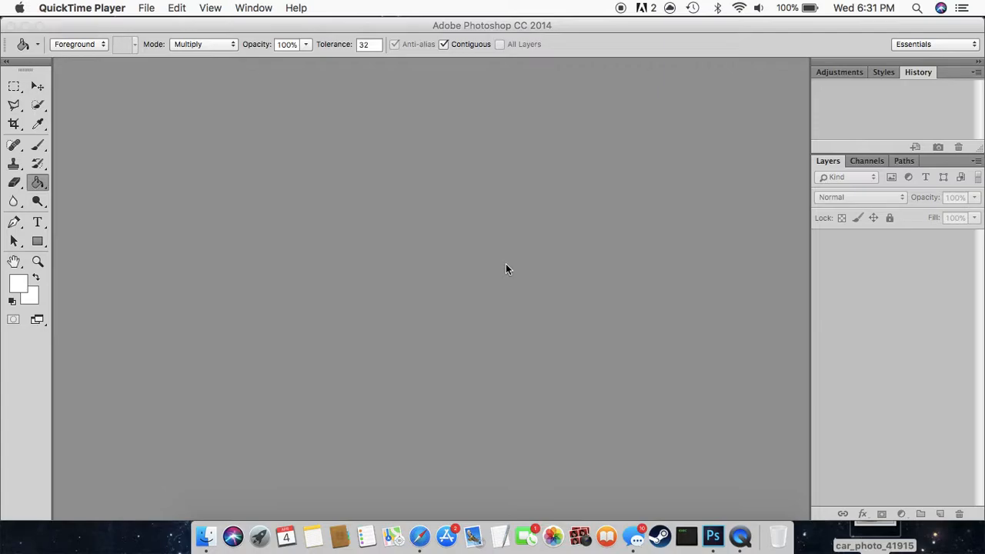
Create a new blank document 1280 pixels wide and 720 pixels high.
{"action": "left_click", "coordinate": [366, 22]}
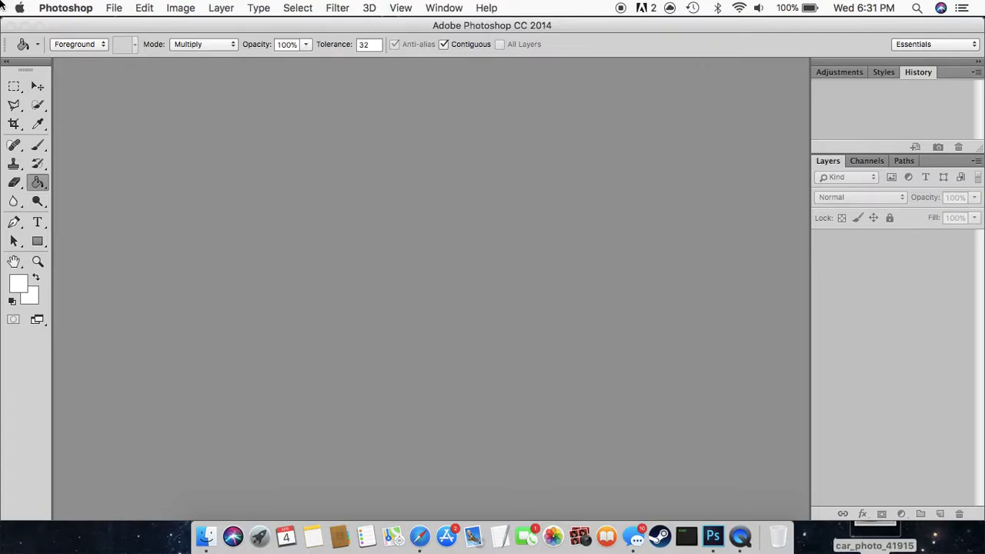
{"action": "left_click", "coordinate": [114, 7]}
{"action": "left_click", "coordinate": [347, 138]}
{"action": "left_click", "coordinate": [142, 8]}
{"action": "mouse_move", "coordinate": [116, 8]}
{"action": "left_click", "coordinate": [123, 26]}
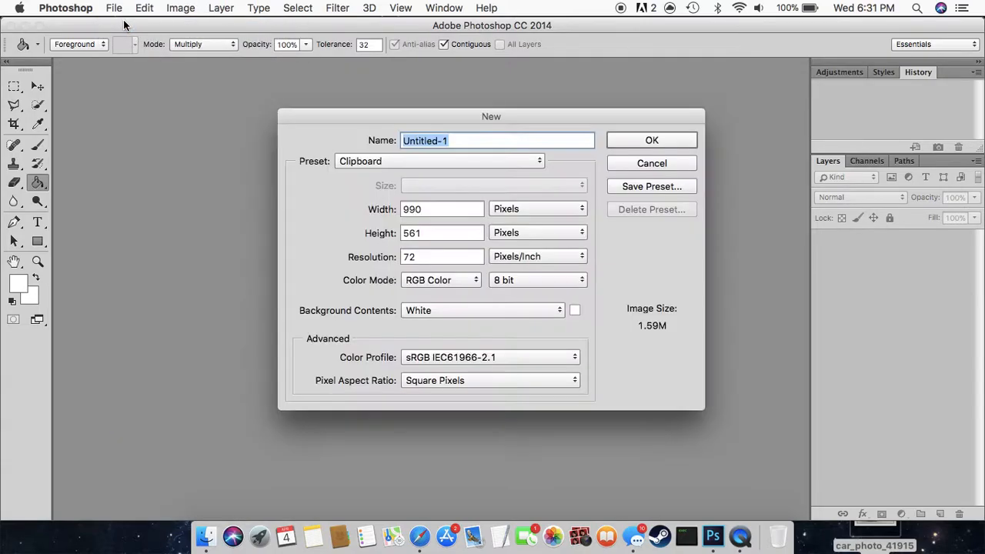
{"action": "left_click", "coordinate": [451, 208]}
{"action": "double_click", "coordinate": [451, 209]}
{"action": "key", "text": "BackSpace"}
{"action": "type", "text": "1280"}
{"action": "key", "text": "Tab"}
{"action": "type", "text": "720"}
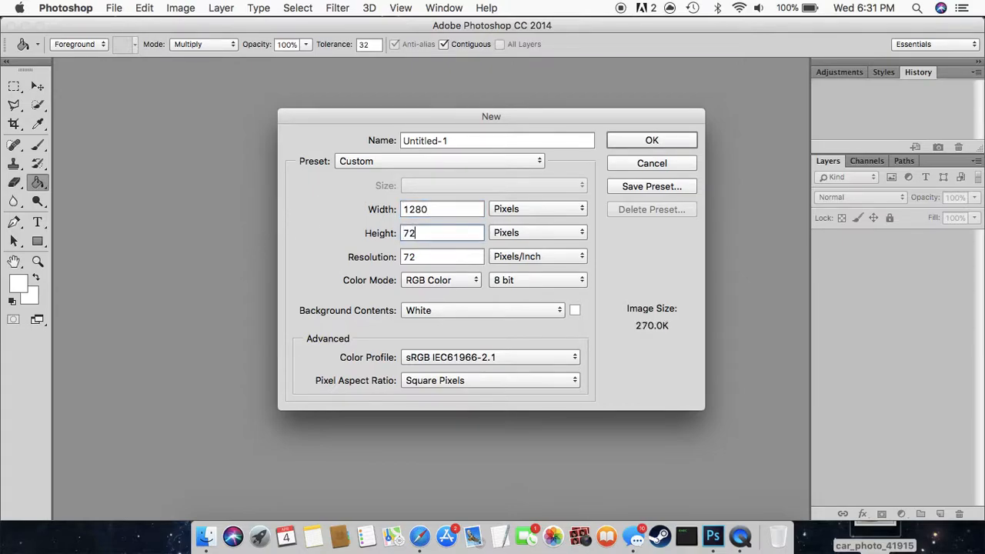
{"action": "left_click", "coordinate": [671, 139]}
Place the car_photo_419155 image from the desktop into the canvas at its original size.
{"action": "left_click_drag", "start_coordinate": [871, 536], "coordinate": [419, 300]}
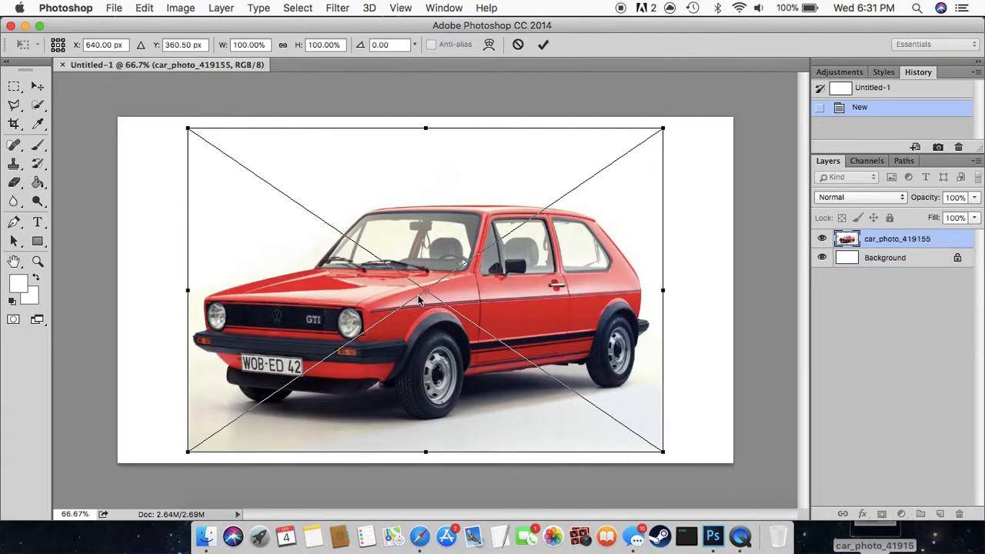
{"action": "right_click", "coordinate": [516, 293]}
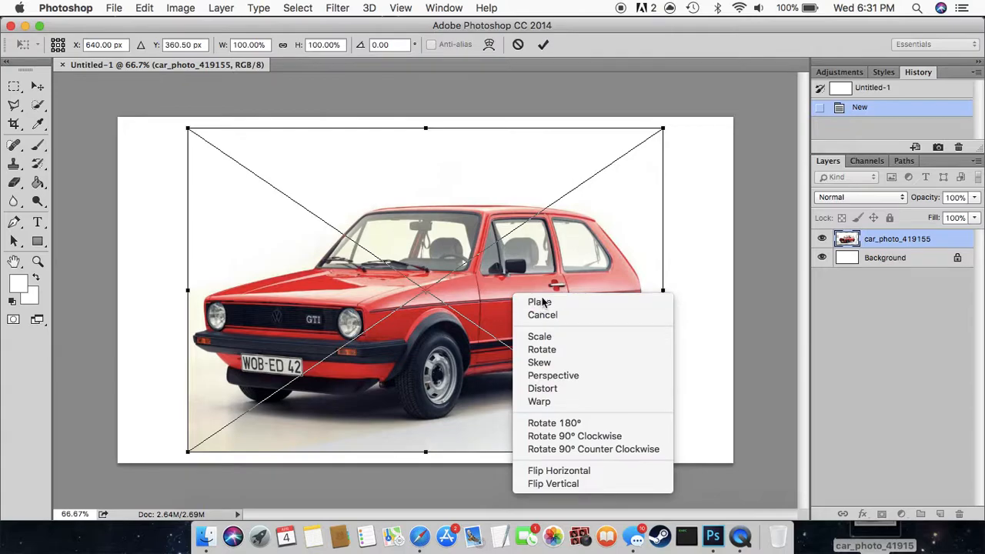
{"action": "left_click", "coordinate": [540, 302]}
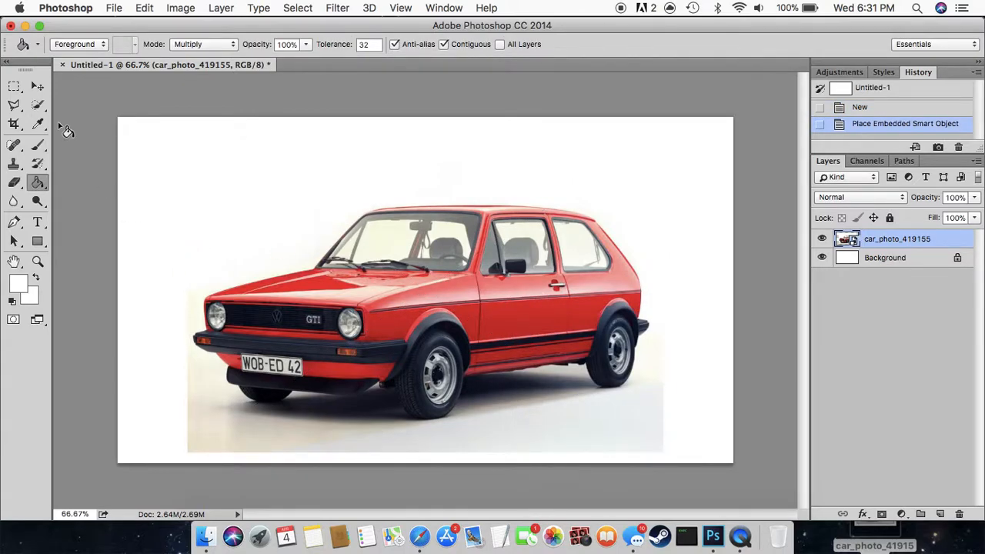
Trace the car's front bumper, lower spoiler and front wheel arch with the Polygonal Lasso, leaving the front wheel outside.
{"action": "left_click", "coordinate": [13, 108]}
{"action": "left_click", "coordinate": [13, 107]}
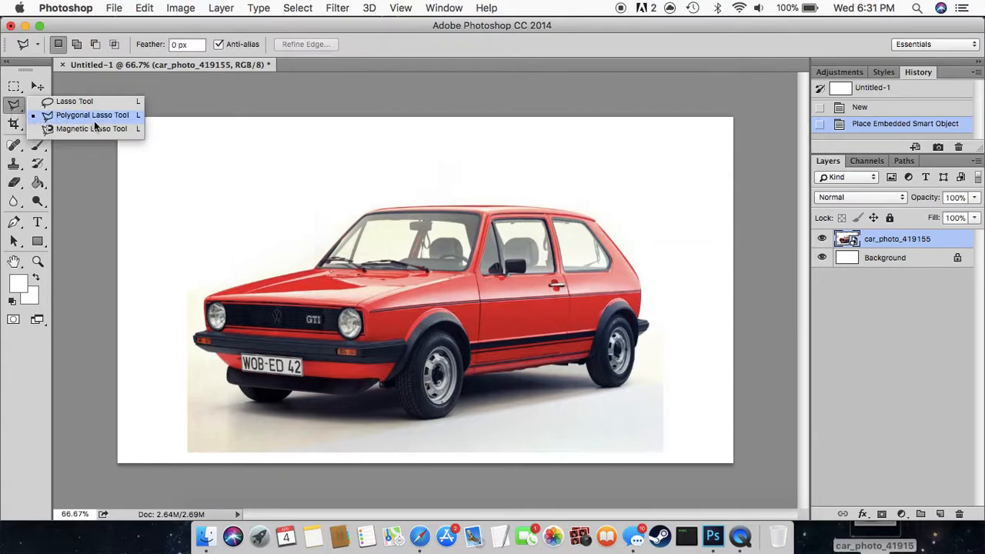
{"action": "left_click", "coordinate": [96, 124]}
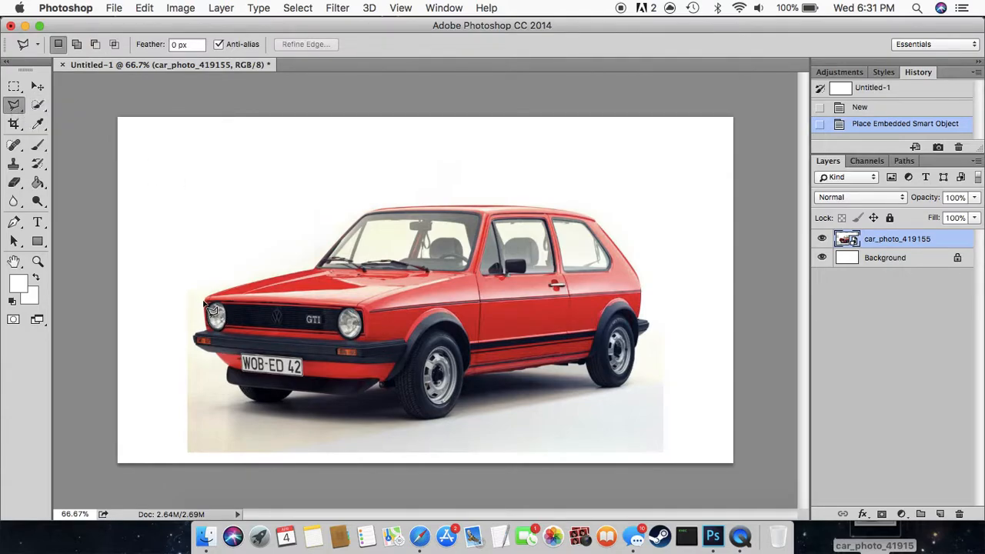
{"action": "left_click", "coordinate": [214, 354]}
{"action": "left_click", "coordinate": [224, 379]}
{"action": "left_click", "coordinate": [359, 397]}
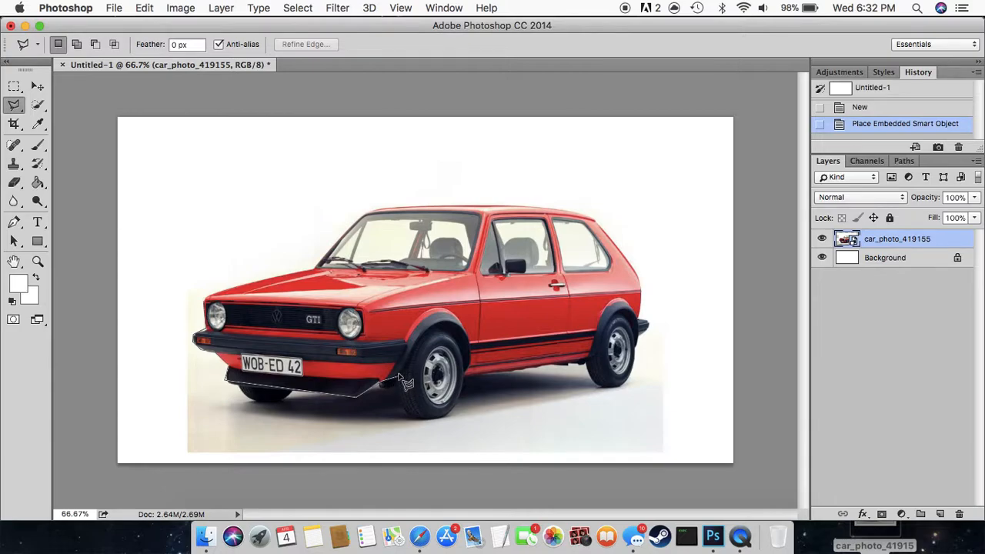
{"action": "left_click", "coordinate": [398, 375]}
{"action": "left_click", "coordinate": [423, 333]}
{"action": "left_click", "coordinate": [441, 323]}
{"action": "left_click", "coordinate": [455, 324]}
{"action": "left_click", "coordinate": [466, 338]}
{"action": "left_click", "coordinate": [467, 370]}
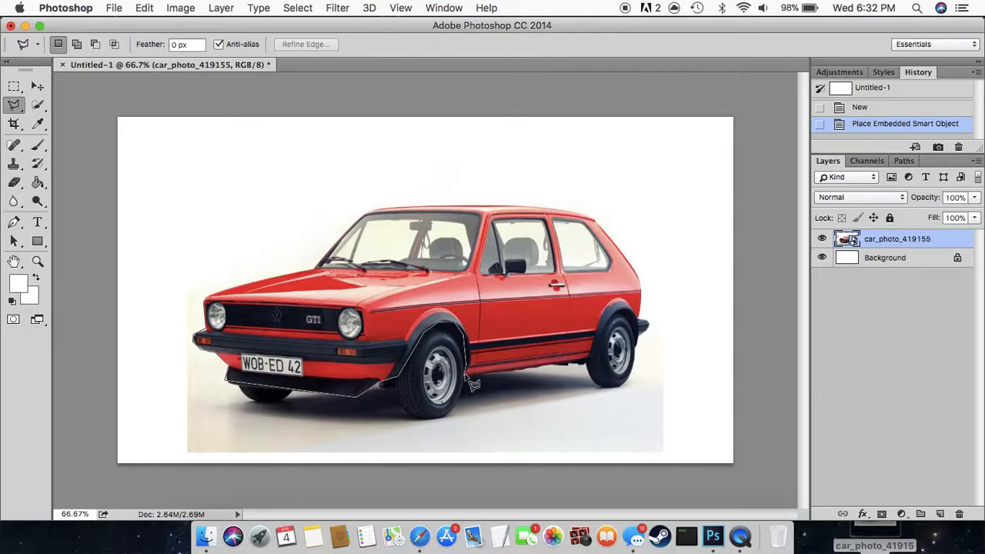
Continue the lasso outline along the door sill, over the rear wheel arch and around the rear bumper.
{"action": "left_click", "coordinate": [592, 360]}
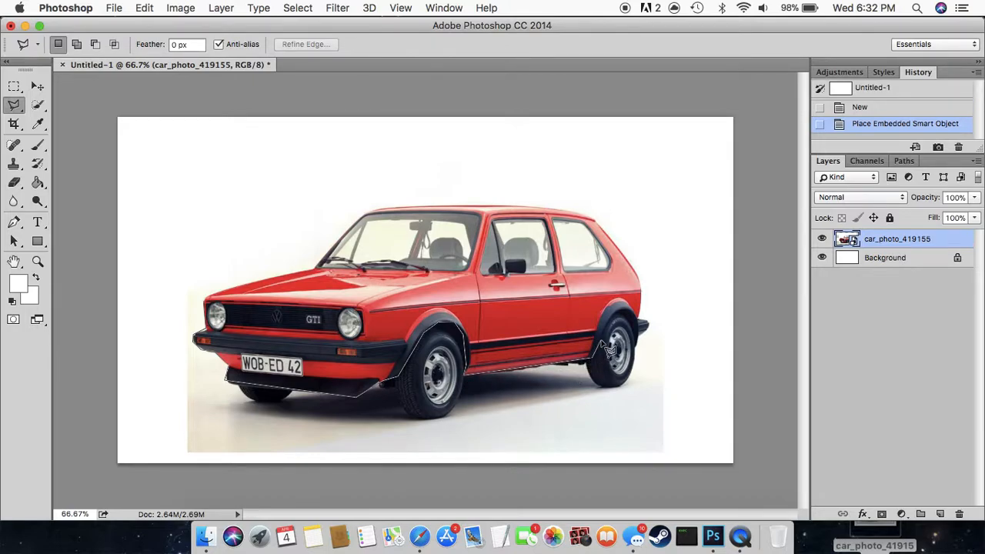
{"action": "left_click", "coordinate": [621, 314]}
{"action": "left_click", "coordinate": [637, 324]}
{"action": "left_click", "coordinate": [637, 347]}
{"action": "left_click", "coordinate": [647, 325]}
Close the lasso selection with a wide loop above the car back to the front headlight.
{"action": "left_click", "coordinate": [645, 141]}
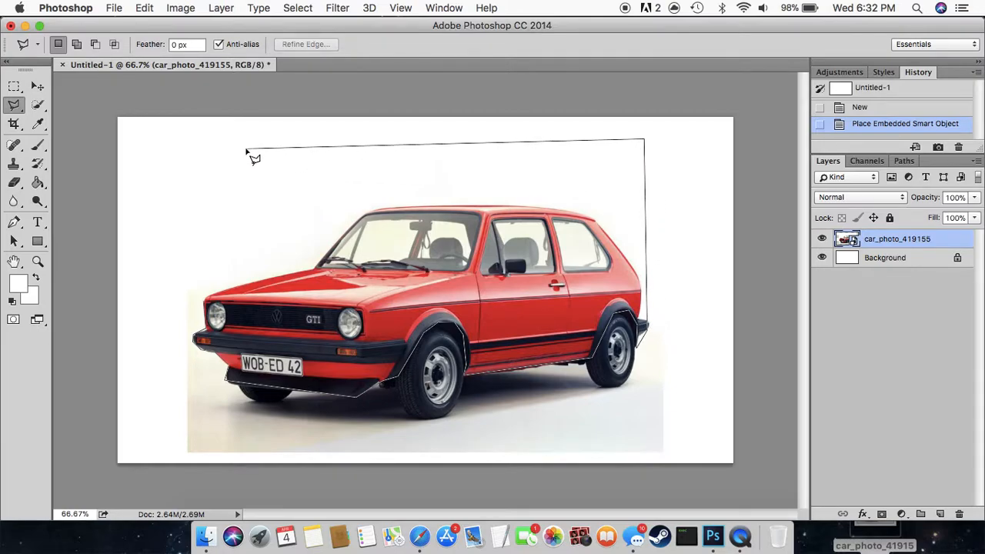
{"action": "left_click", "coordinate": [162, 133]}
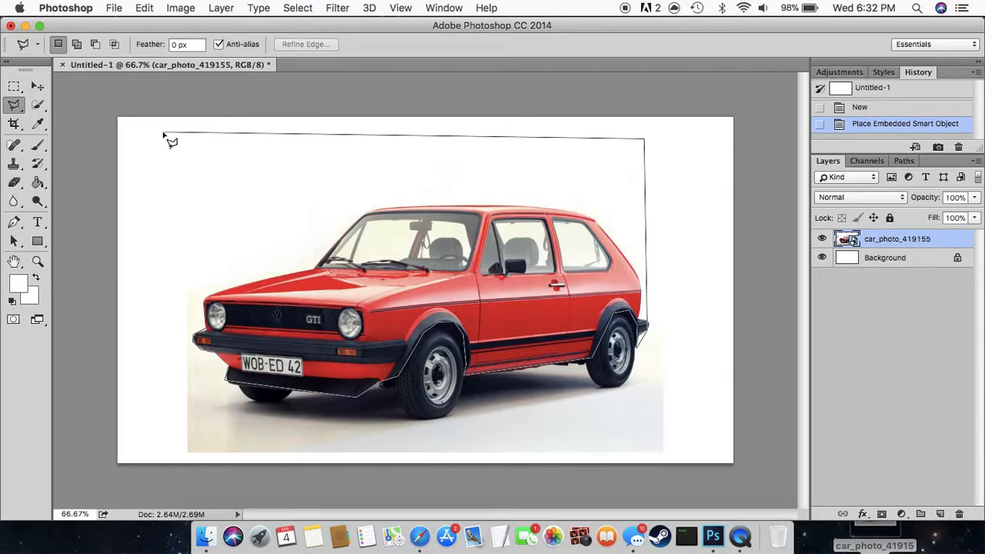
{"action": "left_click", "coordinate": [165, 326]}
{"action": "left_click", "coordinate": [202, 306]}
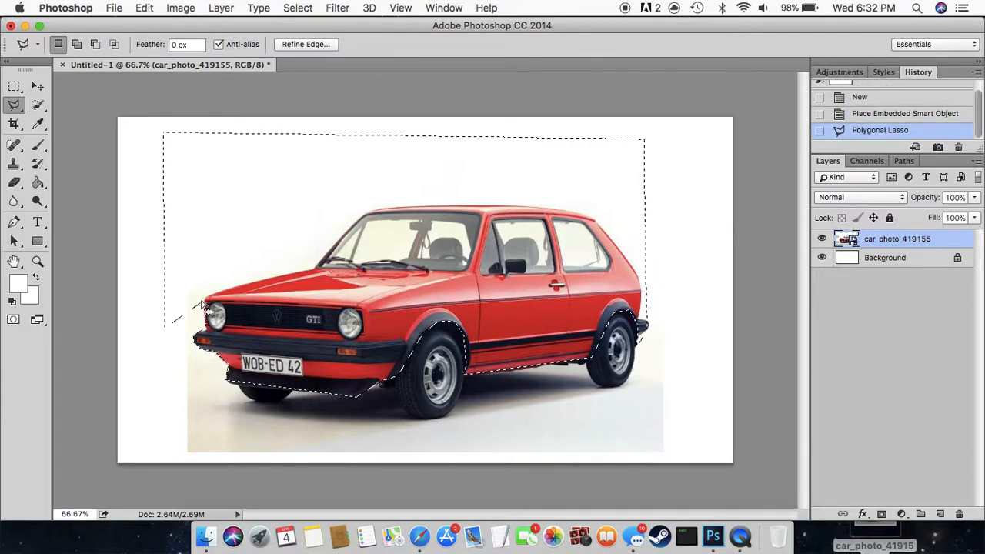
Copy the selected car body and paste it as a new layer.
{"action": "left_click", "coordinate": [143, 8]}
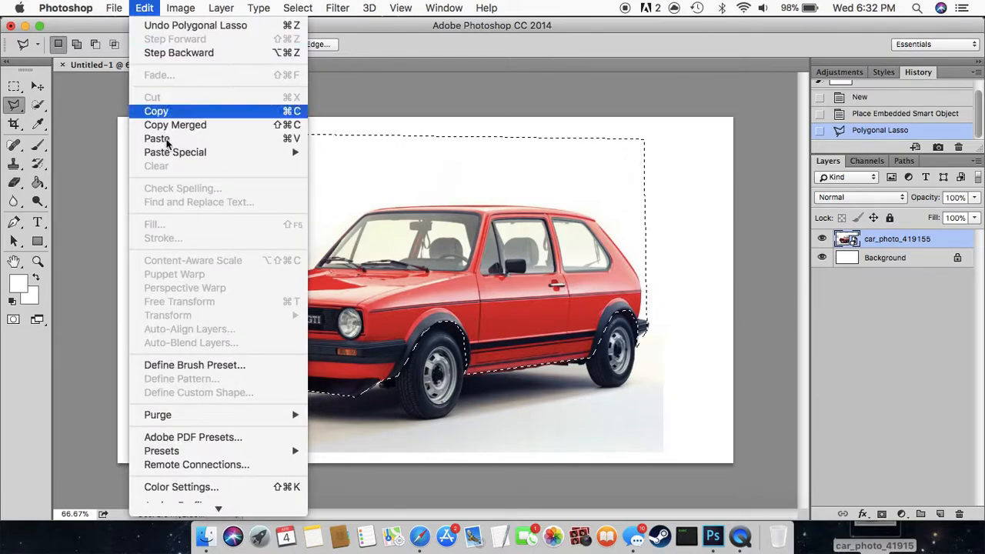
{"action": "left_click", "coordinate": [160, 113]}
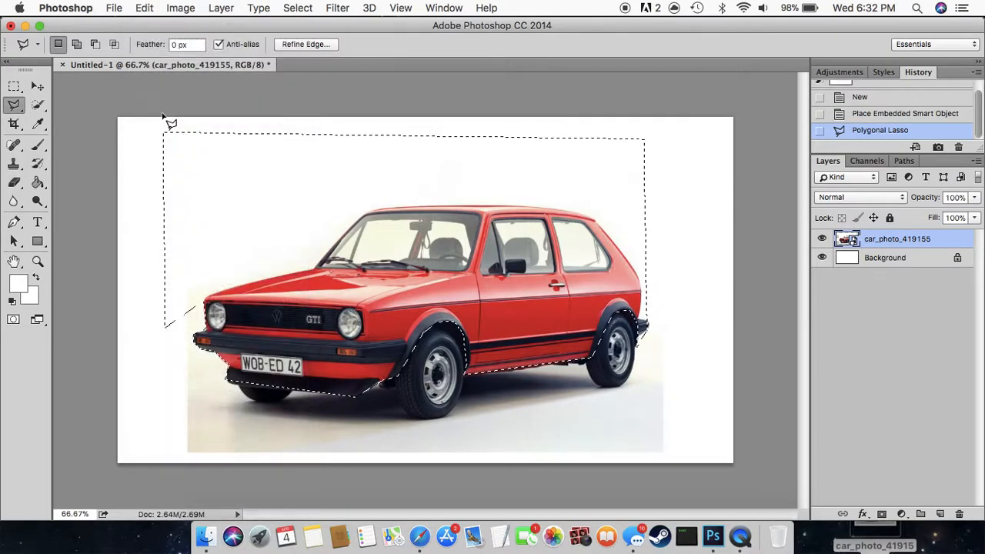
{"action": "left_click", "coordinate": [144, 8]}
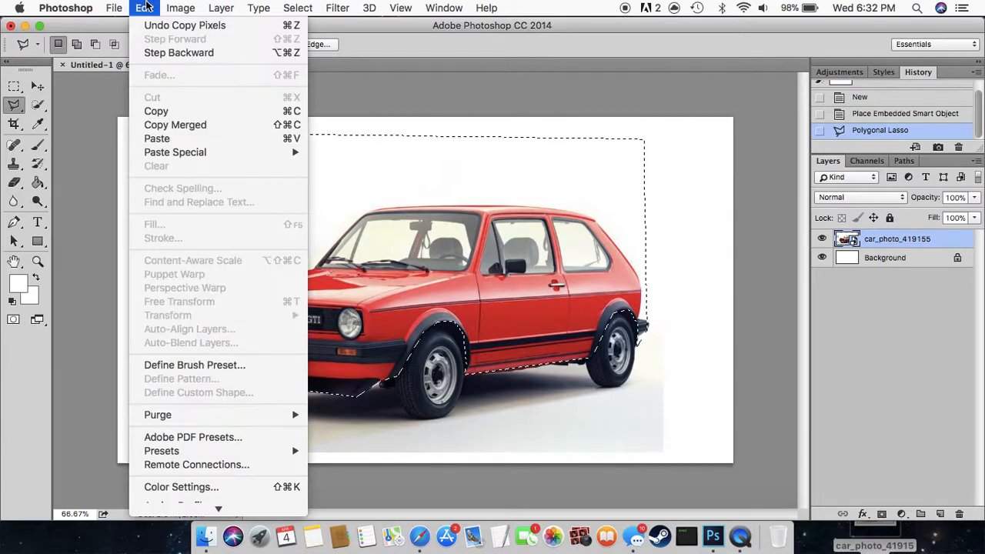
{"action": "left_click", "coordinate": [176, 140]}
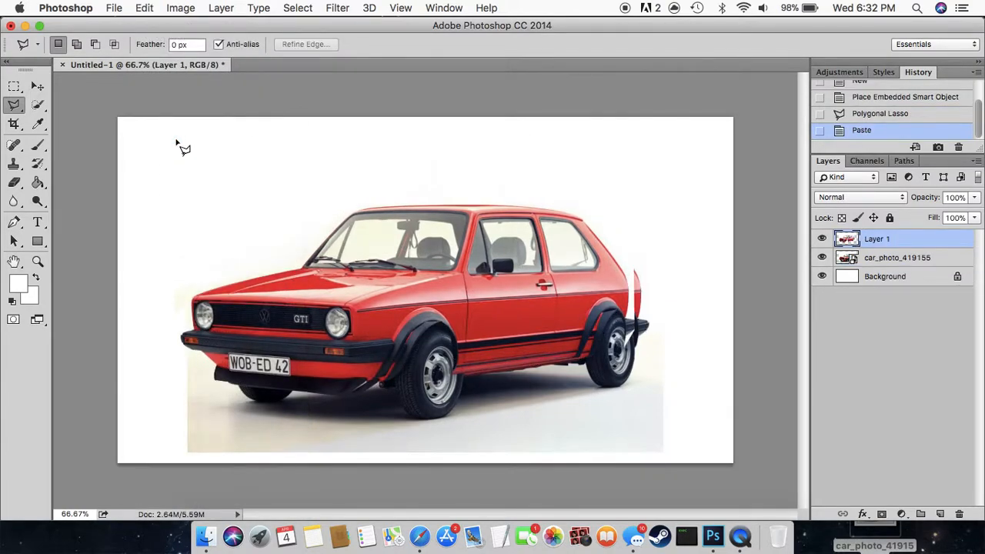
Nudge the pasted car body horizontally with the Move tool until it lines up with the original car.
{"action": "left_click", "coordinate": [35, 87]}
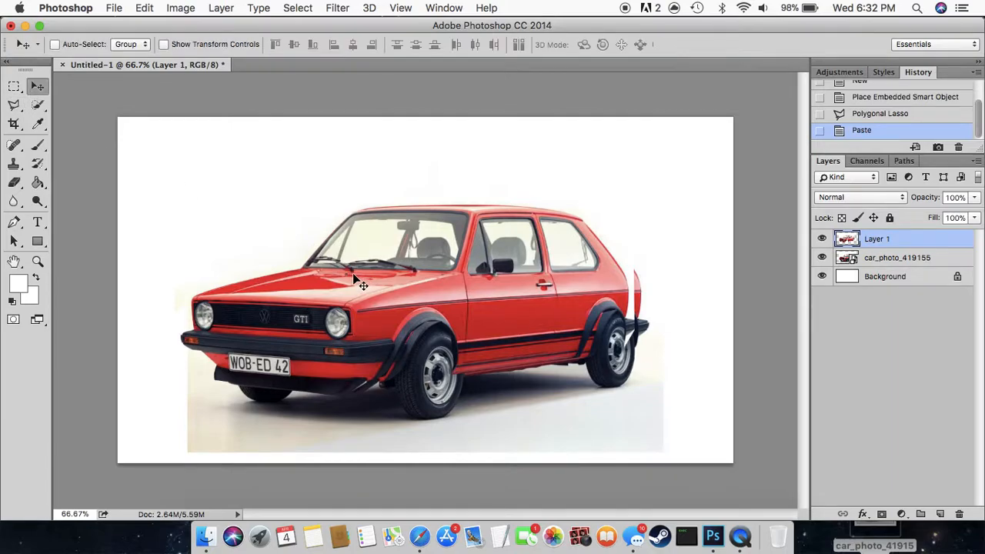
{"action": "key", "text": "Right"}
{"action": "key", "text": "Right"}
{"action": "key", "text": "Right"}
{"action": "key", "text": "Right"}
{"action": "key", "text": "Right"}
{"action": "key", "text": "Right"}
{"action": "key", "text": "Right"}
{"action": "key", "text": "Right"}
{"action": "key", "text": "Right"}
{"action": "key", "text": "Right"}
{"action": "key", "text": "Right"}
{"action": "key", "text": "Right"}
{"action": "key", "text": "Right"}
{"action": "key", "text": "Right"}
{"action": "key", "text": "Right"}
{"action": "key", "text": "Right"}
{"action": "key", "text": "Right"}
{"action": "key", "text": "Right"}
{"action": "key", "text": "Right"}
{"action": "key", "text": "Right"}
{"action": "key", "text": "Right"}
{"action": "key", "text": "Right"}
{"action": "key", "text": "Right"}
{"action": "key", "text": "Right"}
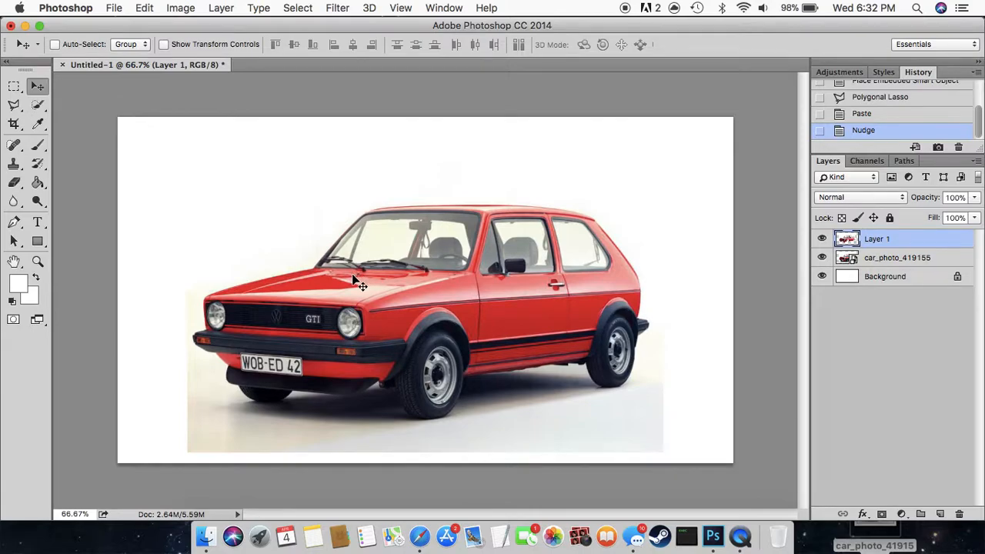
Nudge the pasted body layer down over the wheels to give the car a strongly lowered stance.
{"action": "key", "text": "Down"}
{"action": "key", "text": "Down"}
{"action": "key", "text": "Down"}
{"action": "key", "text": "Down"}
{"action": "key", "text": "Down"}
{"action": "key", "text": "Down"}
{"action": "key", "text": "Down"}
{"action": "key", "text": "Down"}
{"action": "key", "text": "Down"}
{"action": "key", "text": "Down"}
{"action": "key", "text": "Down"}
{"action": "key", "text": "Down"}
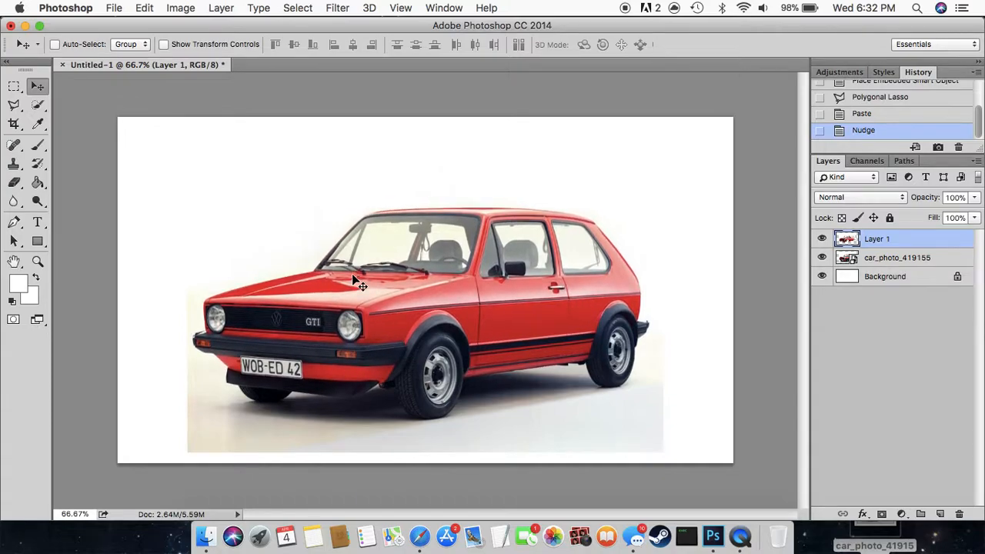
{"action": "key", "text": "Down"}
{"action": "key", "text": "Down"}
{"action": "key", "text": "Down"}
{"action": "key", "text": "Down"}
{"action": "key", "text": "Down"}
{"action": "key", "text": "Down"}
{"action": "key", "text": "Down"}
{"action": "key", "text": "Down"}
{"action": "key", "text": "Down"}
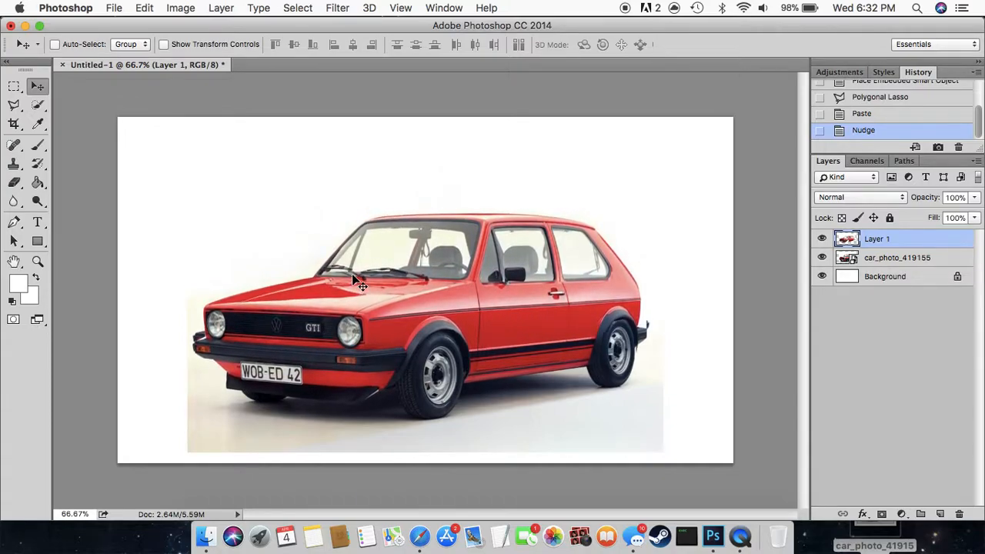
{"action": "key", "text": "Down"}
{"action": "key", "text": "Down"}
{"action": "key", "text": "Down"}
{"action": "key", "text": "Down"}
{"action": "key", "text": "Down"}
{"action": "key", "text": "Down"}
{"action": "key", "text": "Down"}
{"action": "key", "text": "Down"}
{"action": "key", "text": "Down"}
{"action": "key", "text": "Down"}
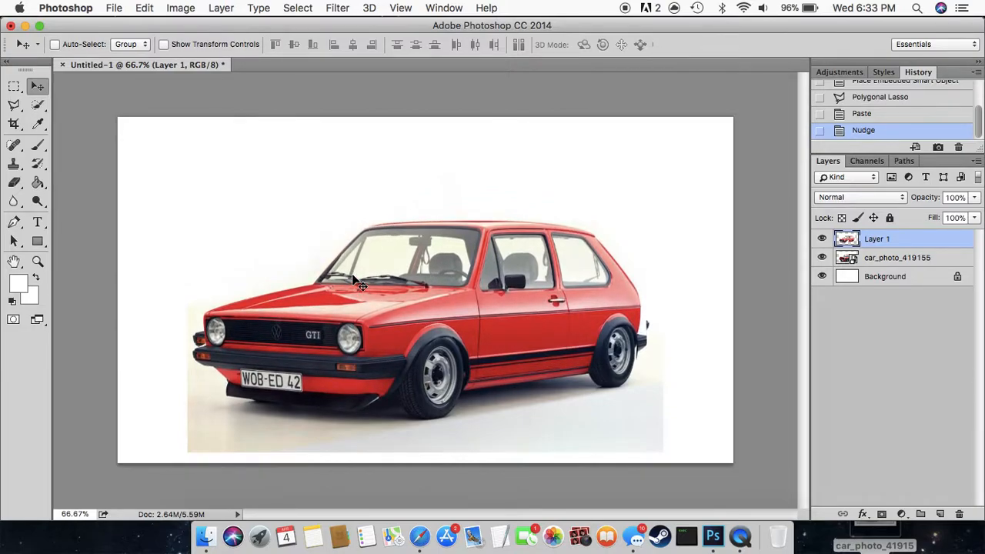
{"action": "key", "text": "Down"}
{"action": "key", "text": "Down"}
{"action": "key", "text": "Down"}
{"action": "key", "text": "Down"}
{"action": "key", "text": "Down"}
{"action": "key", "text": "Down"}
{"action": "key", "text": "Down"}
{"action": "key", "text": "Down"}
{"action": "key", "text": "Down"}
{"action": "key", "text": "Down"}
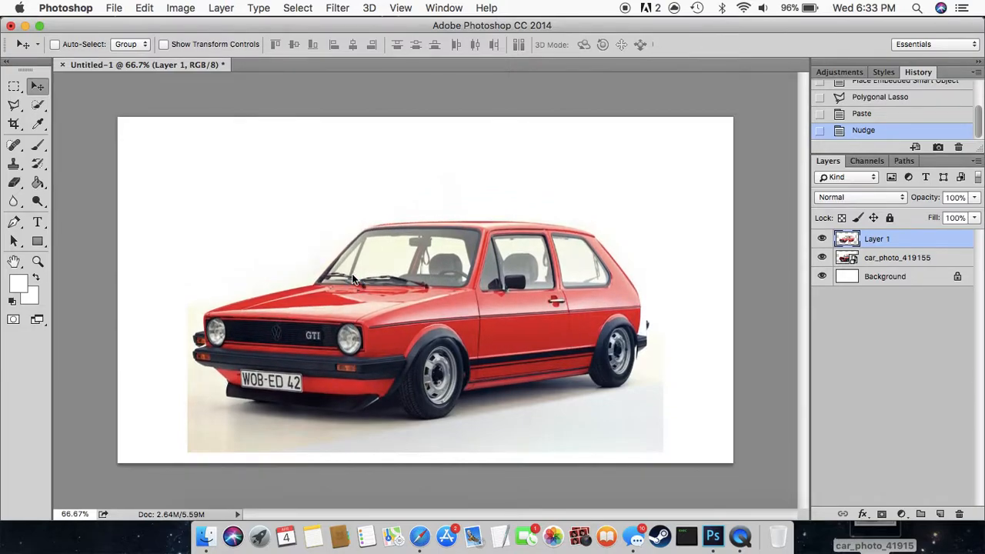
{"action": "key", "text": "Down"}
{"action": "key", "text": "Down"}
{"action": "key", "text": "Down"}
{"action": "key", "text": "Down"}
{"action": "key", "text": "Down"}
{"action": "key", "text": "Down"}
{"action": "key", "text": "Down"}
{"action": "key", "text": "Down"}
{"action": "key", "text": "Down"}
{"action": "key", "text": "Down"}
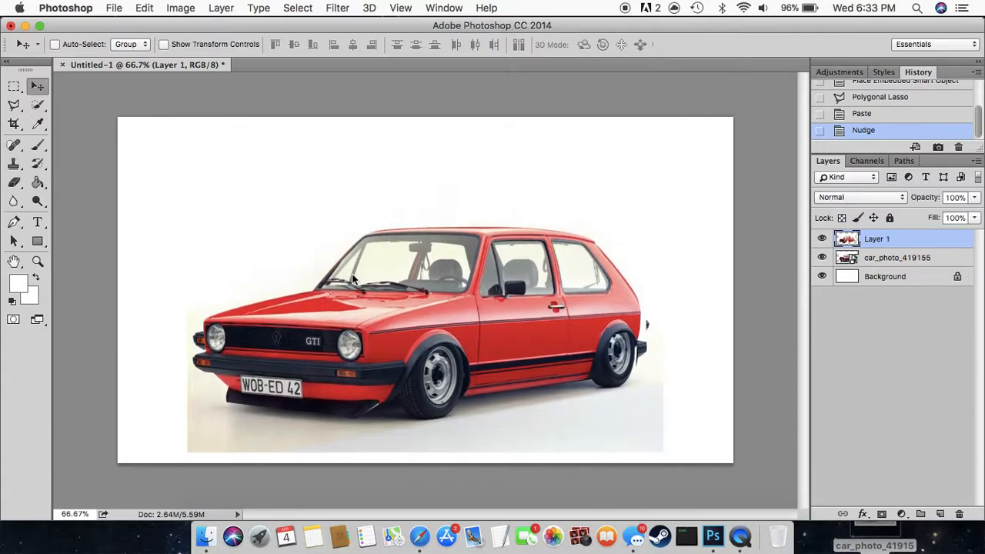
Nudge the body layer back up to a milder drop, slightly below the original ride height.
{"action": "key", "text": "Up"}
{"action": "key", "text": "Up"}
{"action": "key", "text": "Up"}
{"action": "key", "text": "Up"}
{"action": "key", "text": "Up"}
{"action": "key", "text": "Up"}
{"action": "key", "text": "Up"}
{"action": "key", "text": "Up"}
{"action": "key", "text": "Up"}
{"action": "key", "text": "Up"}
{"action": "key", "text": "Up"}
{"action": "key", "text": "Up"}
{"action": "key", "text": "Up"}
{"action": "key", "text": "Up"}
{"action": "key", "text": "Up"}
{"action": "key", "text": "Up"}
{"action": "key", "text": "Up"}
{"action": "key", "text": "Up"}
{"action": "key", "text": "Up"}
{"action": "key", "text": "Up"}
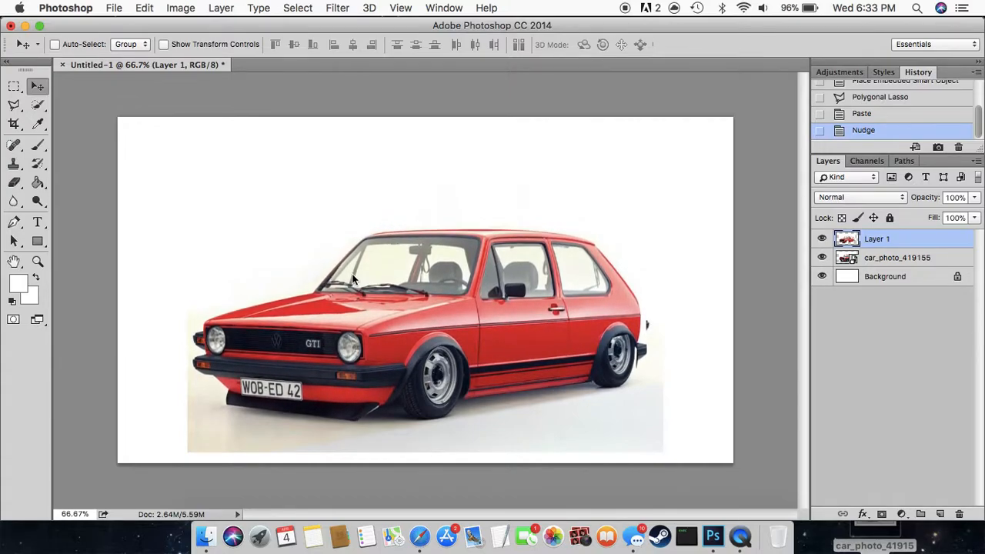
{"action": "key", "text": "Up"}
{"action": "key", "text": "Up"}
{"action": "key", "text": "Up"}
{"action": "key", "text": "Up"}
{"action": "key", "text": "Up"}
{"action": "key", "text": "Up"}
{"action": "key", "text": "Up"}
{"action": "key", "text": "Up"}
{"action": "key", "text": "Up"}
{"action": "key", "text": "Up"}
{"action": "key", "text": "Up"}
{"action": "key", "text": "Up"}
{"action": "key", "text": "Up"}
{"action": "key", "text": "Up"}
{"action": "key", "text": "Up"}
{"action": "key", "text": "Up"}
{"action": "key", "text": "Up"}
{"action": "key", "text": "Up"}
{"action": "key", "text": "Up"}
{"action": "key", "text": "Up"}
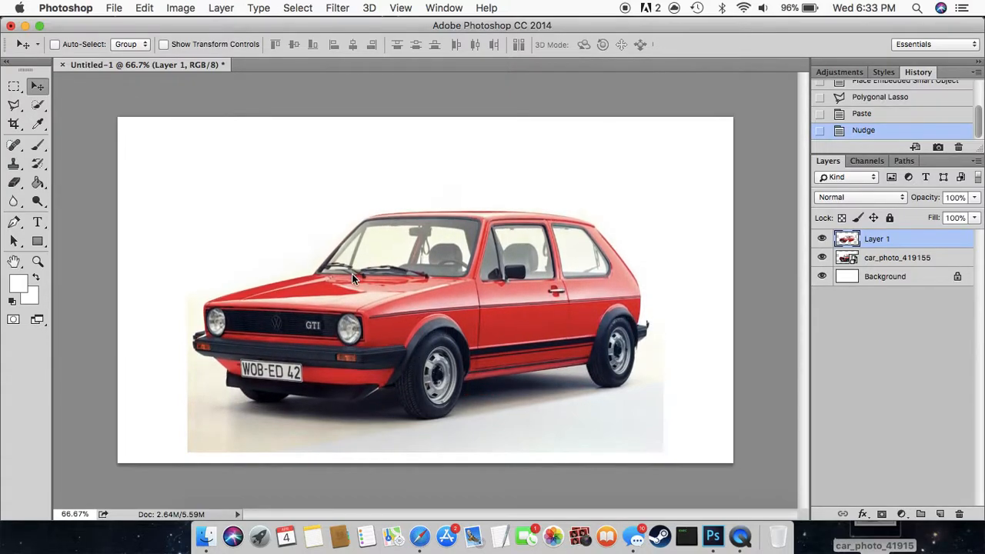
Fine-tune the pasted body layer's height with small vertical nudges, settling it slightly lower over the wheels for a mild suspension drop.
{"action": "key", "text": "Down"}
{"action": "key", "text": "Down"}
{"action": "key", "text": "Down"}
{"action": "key", "text": "Down"}
{"action": "key", "text": "Down"}
{"action": "key", "text": "Down"}
{"action": "key", "text": "Down"}
{"action": "key", "text": "Down"}
{"action": "key", "text": "Down"}
{"action": "key", "text": "Down"}
{"action": "key", "text": "Down"}
{"action": "key", "text": "Down"}
{"action": "key", "text": "Down"}
{"action": "key", "text": "Down"}
{"action": "key", "text": "Down"}
{"action": "key", "text": "Down"}
{"action": "key", "text": "Down"}
{"action": "key", "text": "Down"}
{"action": "key", "text": "Down"}
{"action": "key", "text": "Down"}
{"action": "key", "text": "Down"}
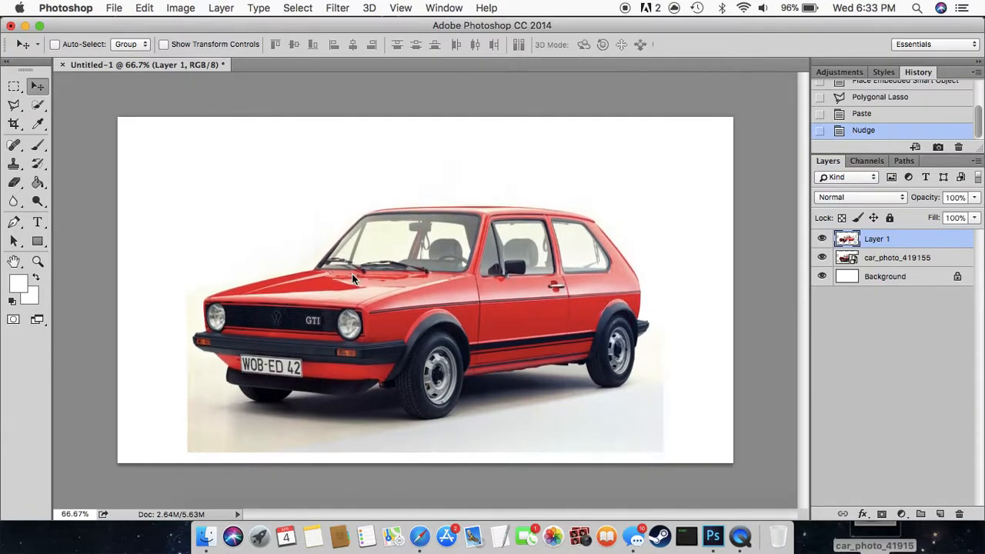
{"action": "key", "text": "Up"}
{"action": "key", "text": "Up"}
{"action": "key", "text": "Up"}
{"action": "key", "text": "Up"}
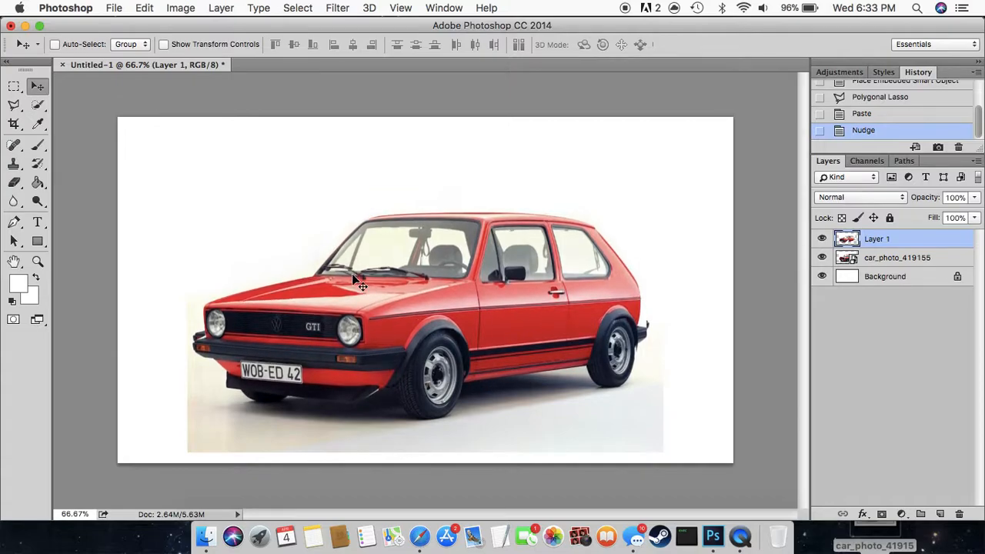